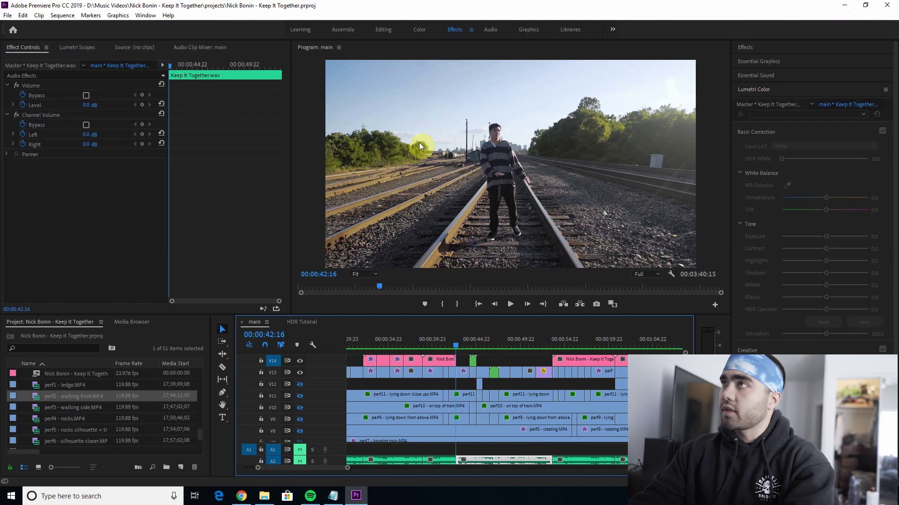
# Compare the railroad walking shot with its Lumetri grade bypassed and tracks V13/V14 toggled on and off.
pyautogui.moveTo(458, 342); pyautogui.dragTo(460, 345)
pyautogui.click(464, 360)
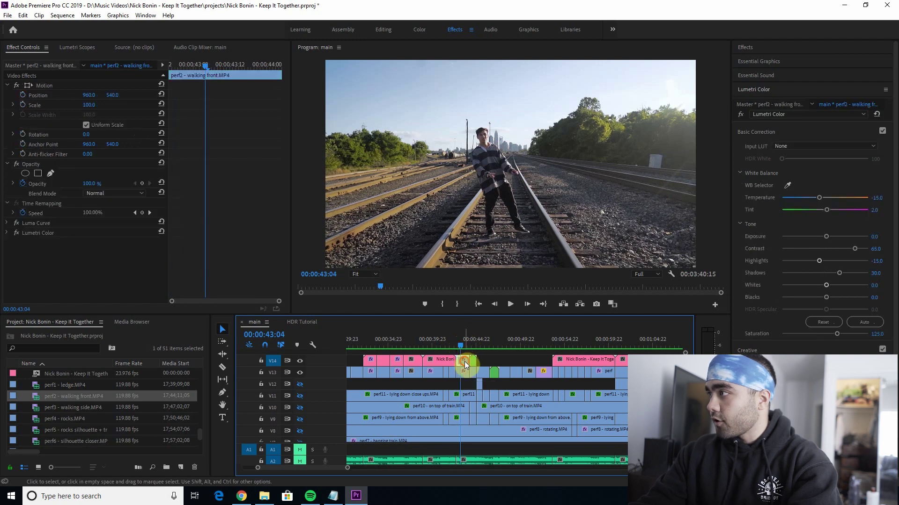
pyautogui.click(19, 233)
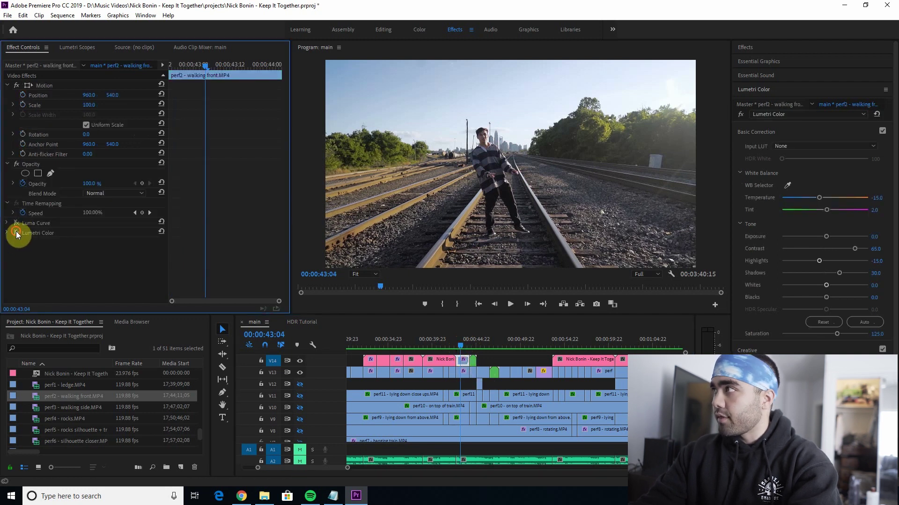
pyautogui.moveTo(461, 345)
pyautogui.mouseDown()
pyautogui.moveTo(471, 345)
pyautogui.moveTo(461, 344)
pyautogui.mouseUp()
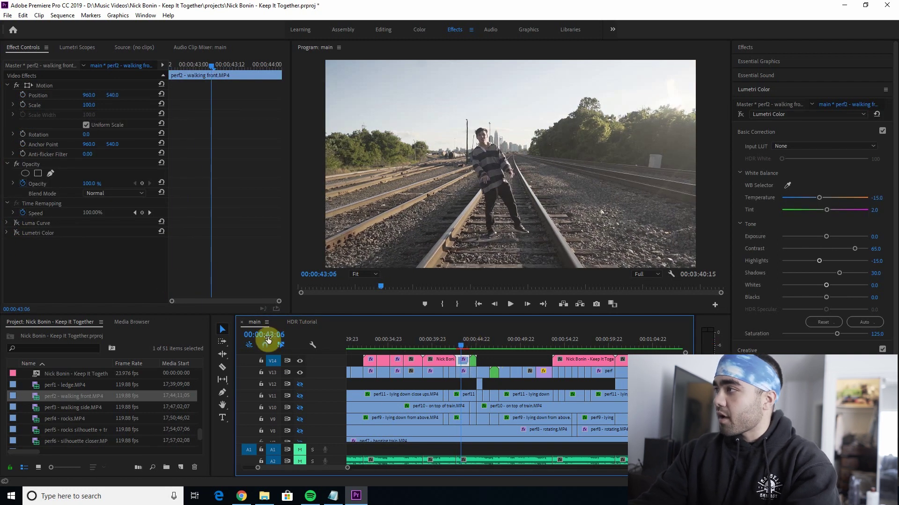
pyautogui.click(309, 373)
pyautogui.click(300, 365)
pyautogui.click(300, 365)
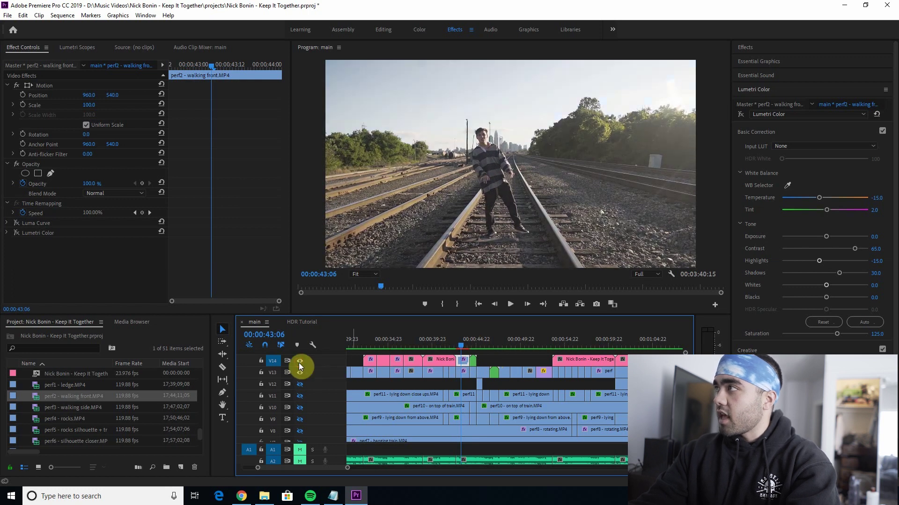
pyautogui.click(300, 366)
pyautogui.click(300, 366)
pyautogui.click(300, 366)
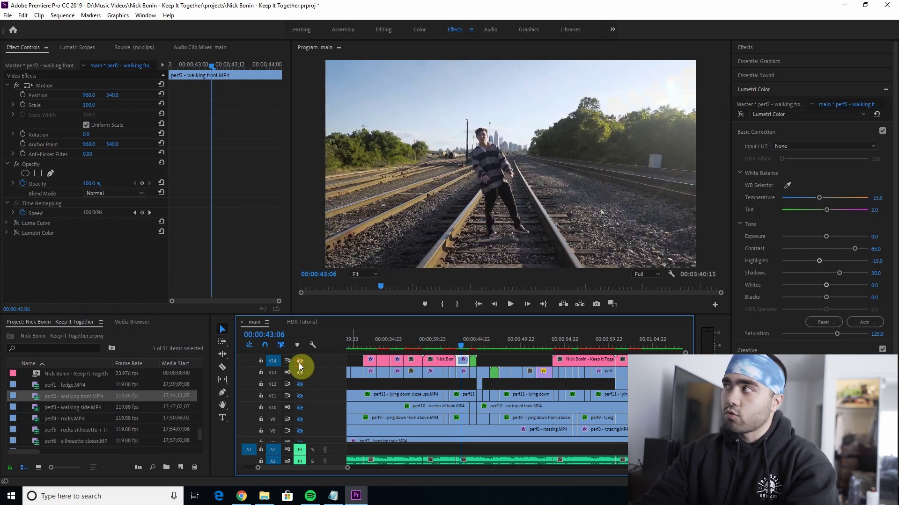
# Trim the V13 clip's edge earlier, play from 00:00:32:04, then switch to the HDR Tutorial sequence.
pyautogui.click(552, 343)
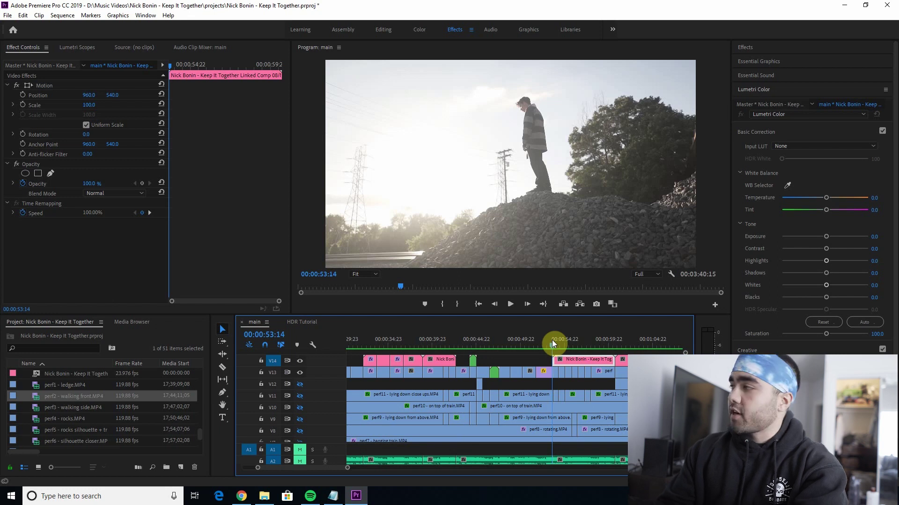
pyautogui.click(602, 343)
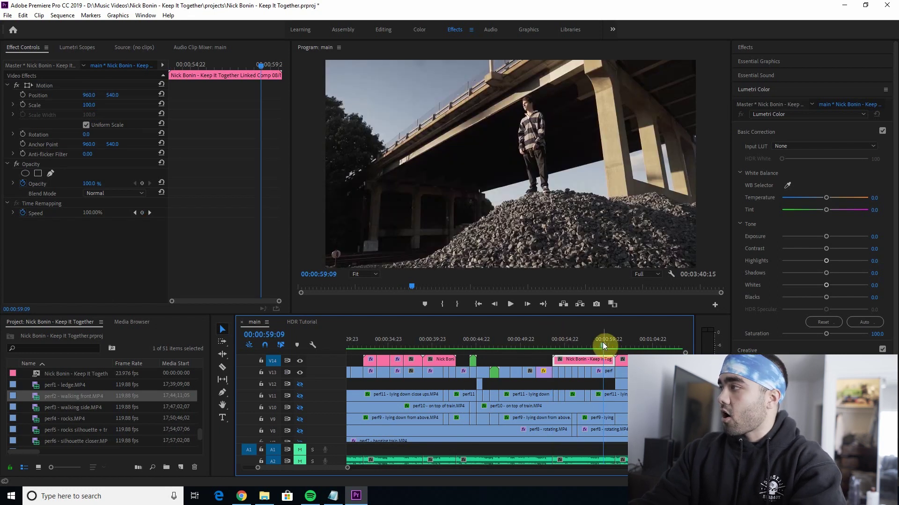
pyautogui.moveTo(602, 343); pyautogui.dragTo(569, 343)
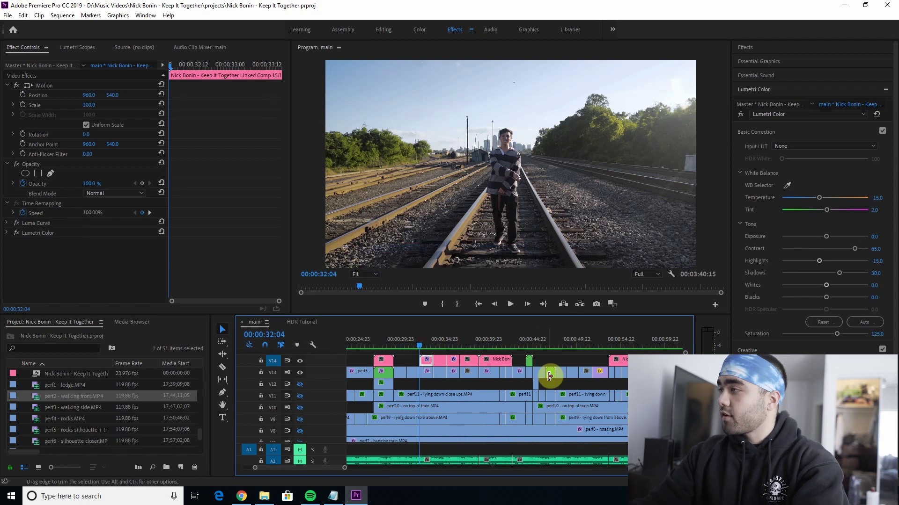
pyautogui.moveTo(550, 376); pyautogui.dragTo(537, 375)
pyautogui.press('space')
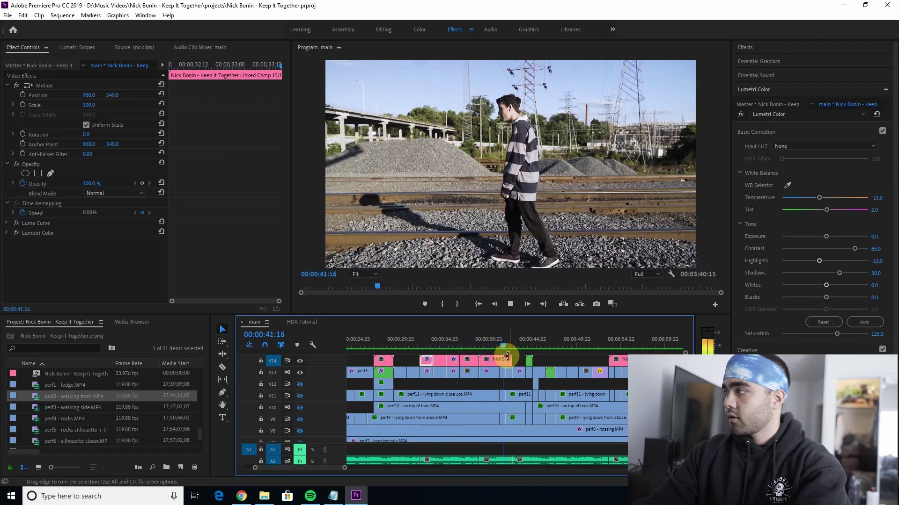
pyautogui.click(508, 359)
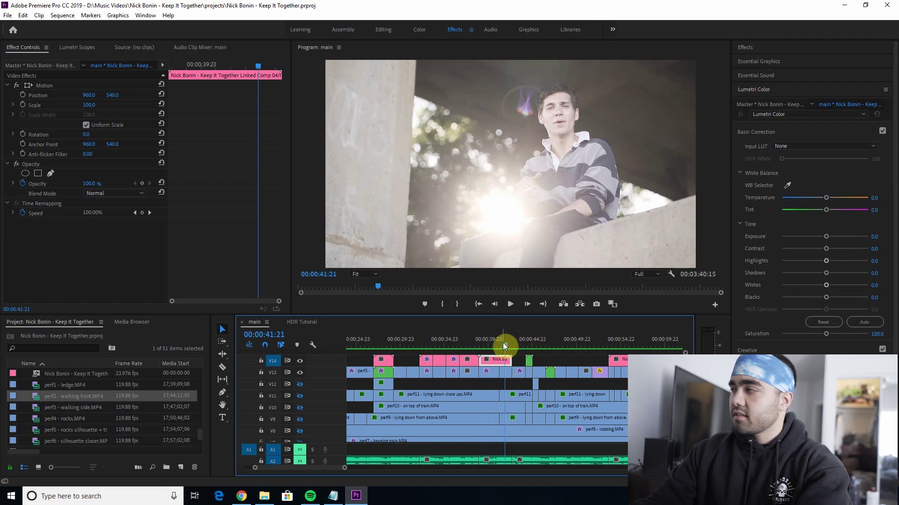
pyautogui.click(301, 322)
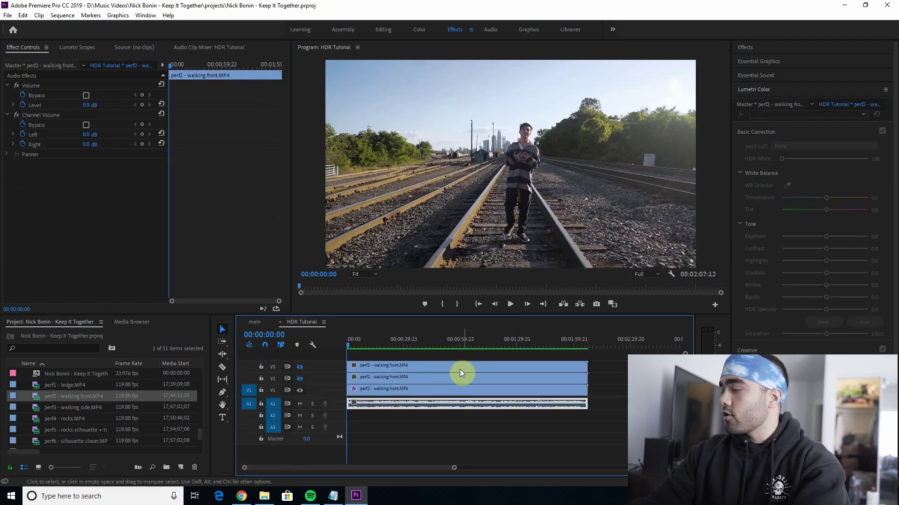
# Make track V2 visible and play the ungraded walking-front clip from the start.
pyautogui.click(407, 388)
pyautogui.click(395, 378)
pyautogui.click(300, 379)
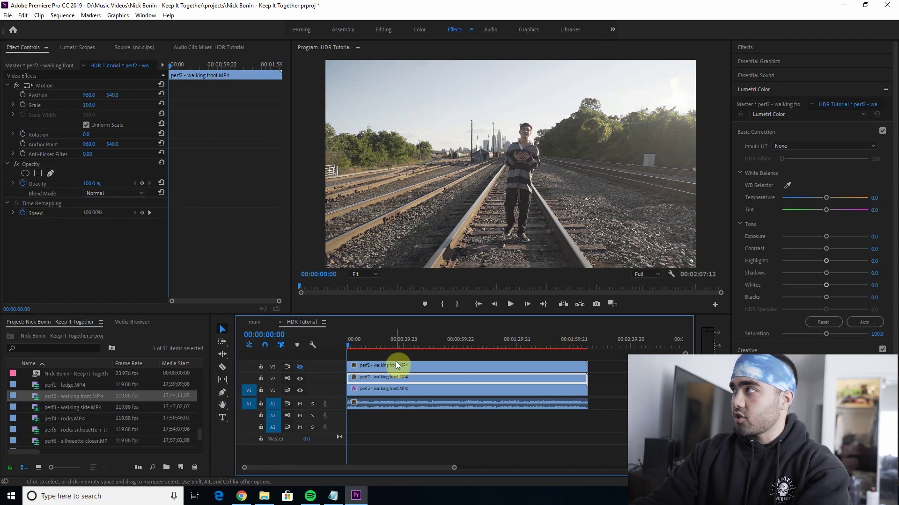
pyautogui.press('space')
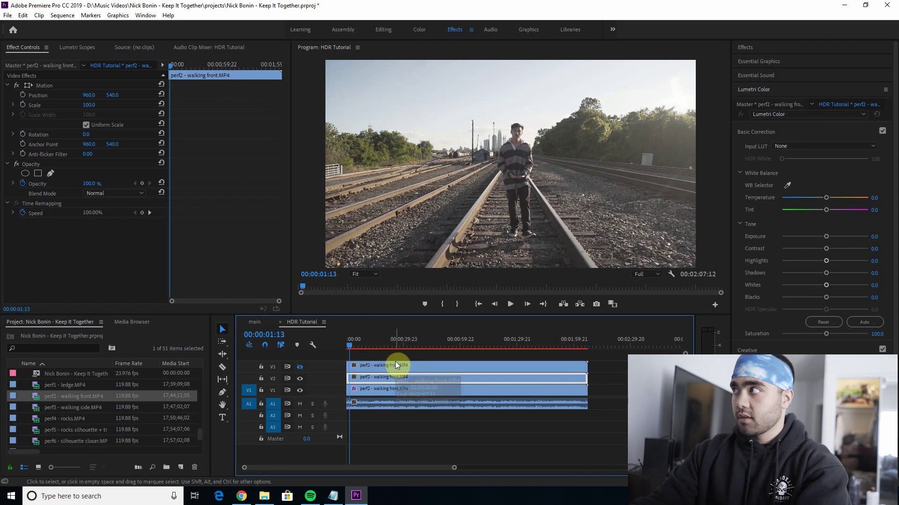
pyautogui.press('space')
pyautogui.press('Home')
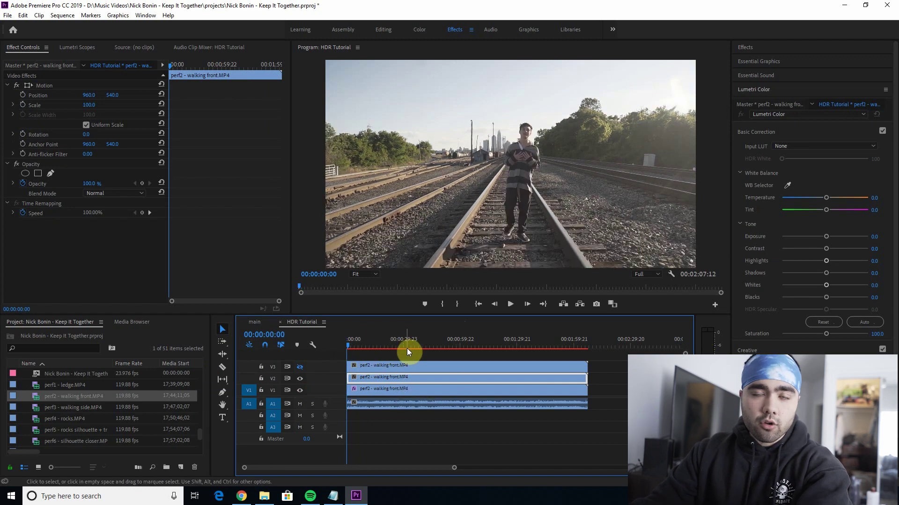
# Show the Lumetri Scopes, pull in the RGB curve's black point, and set Saturation to 135.
pyautogui.click(77, 47)
pyautogui.click(745, 170)
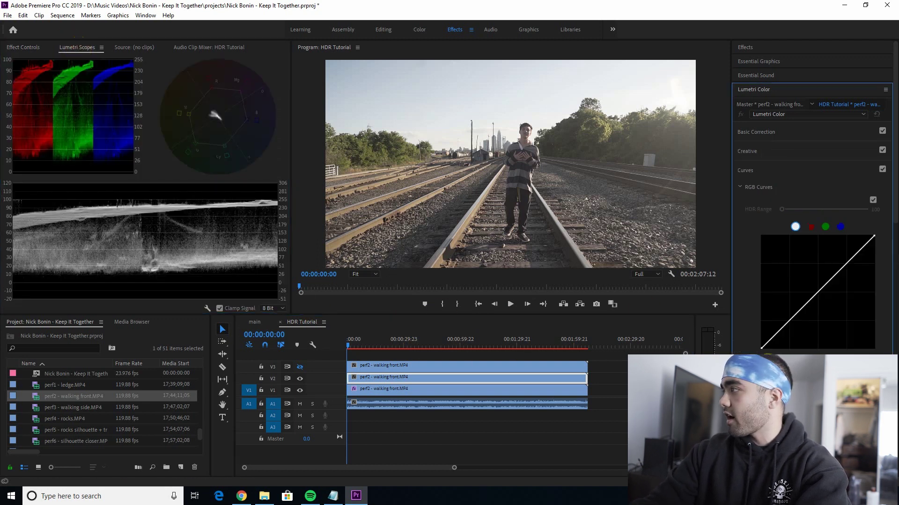
pyautogui.moveTo(762, 350); pyautogui.dragTo(774, 353)
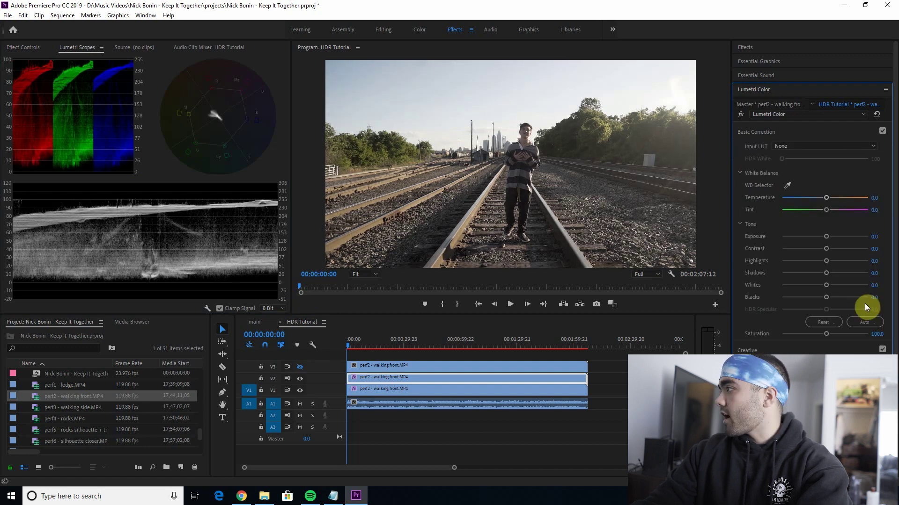
pyautogui.press('Return')
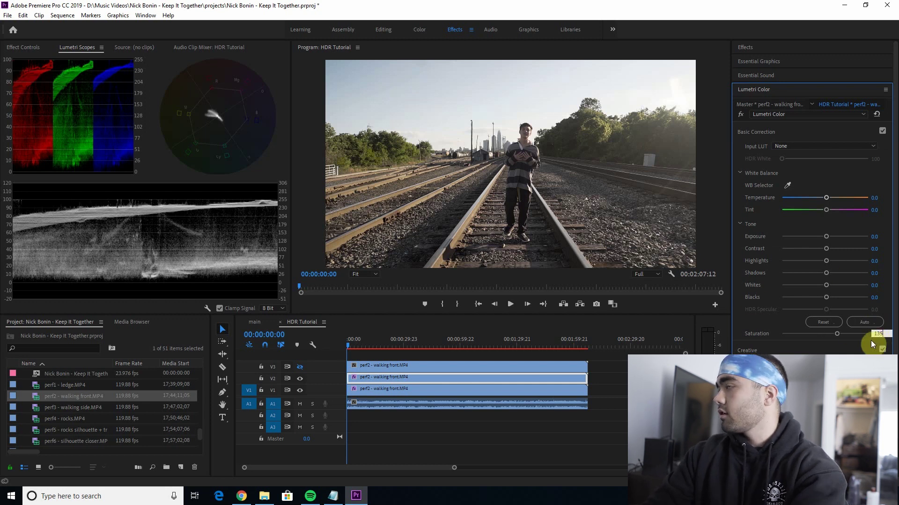
pyautogui.press('Return')
# Set Temperature to -8 and Tint to 2.
pyautogui.click(881, 196)
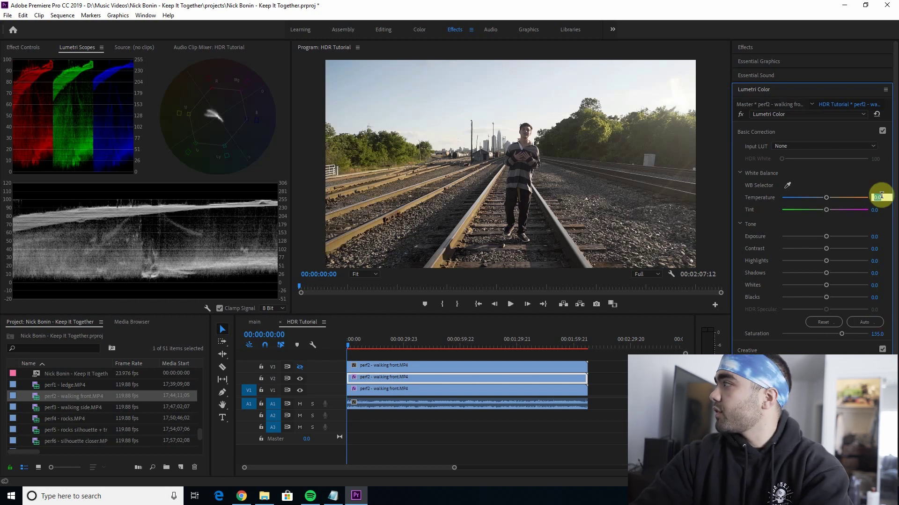
pyautogui.write('-8')
pyautogui.press('Tab')
pyautogui.write('2')
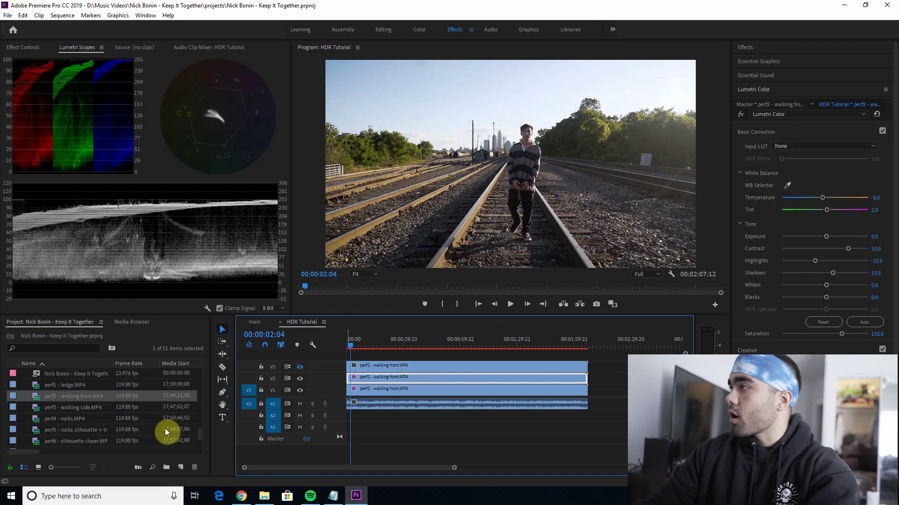
# Preview the graded clip and toggle track V2 repeatedly to compare it with the ungraded footage.
pyautogui.click(347, 345)
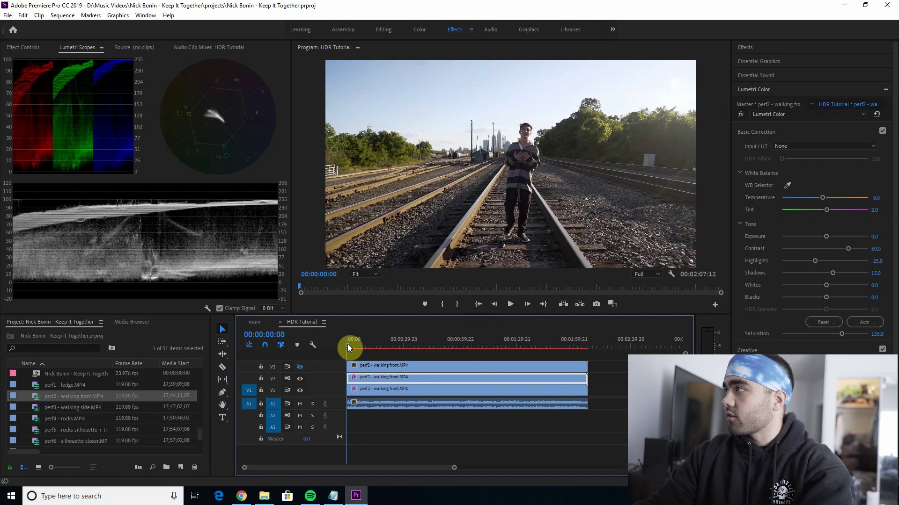
pyautogui.press('space')
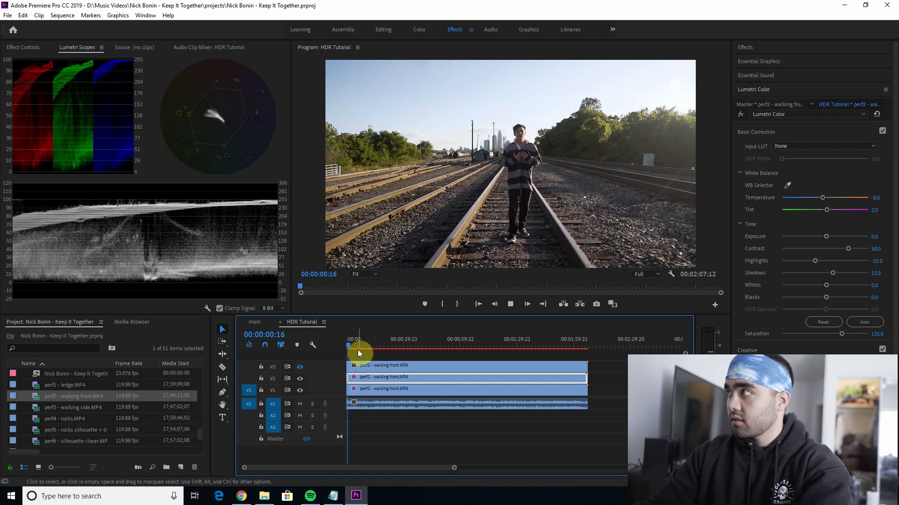
pyautogui.press('space')
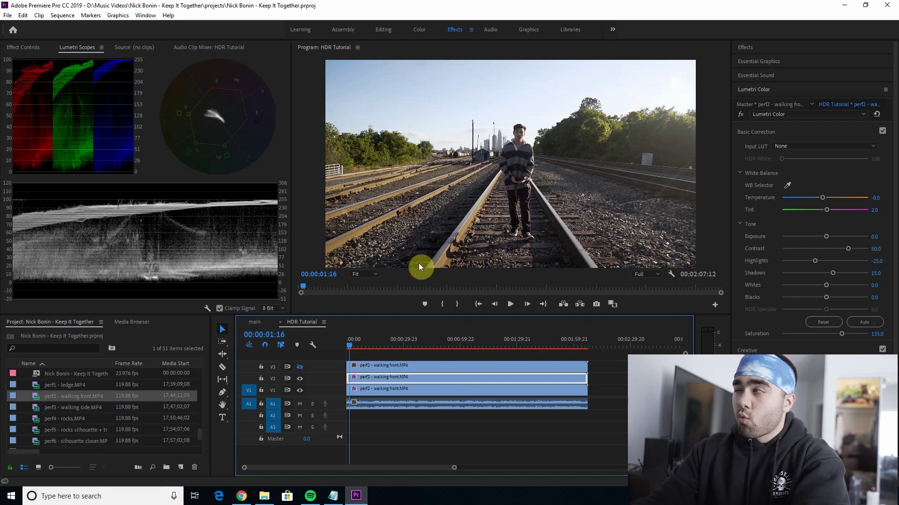
pyautogui.click(300, 379)
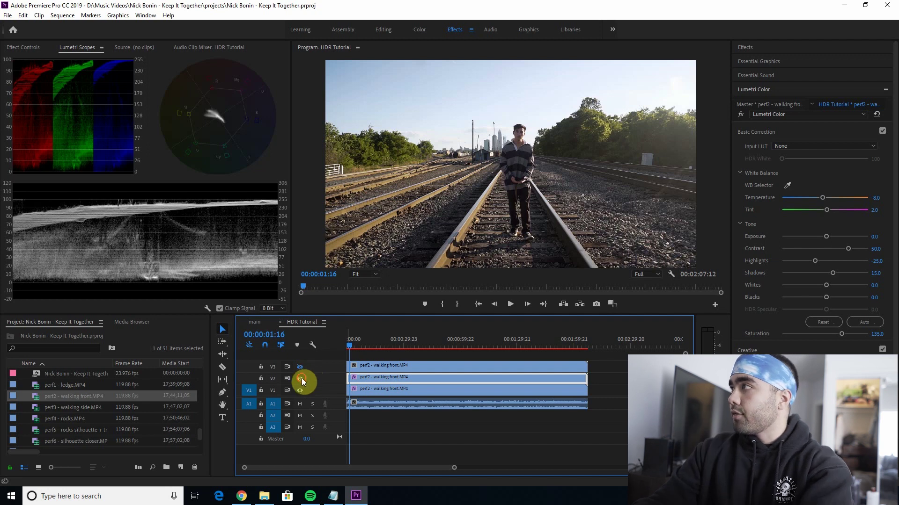
pyautogui.click(301, 379)
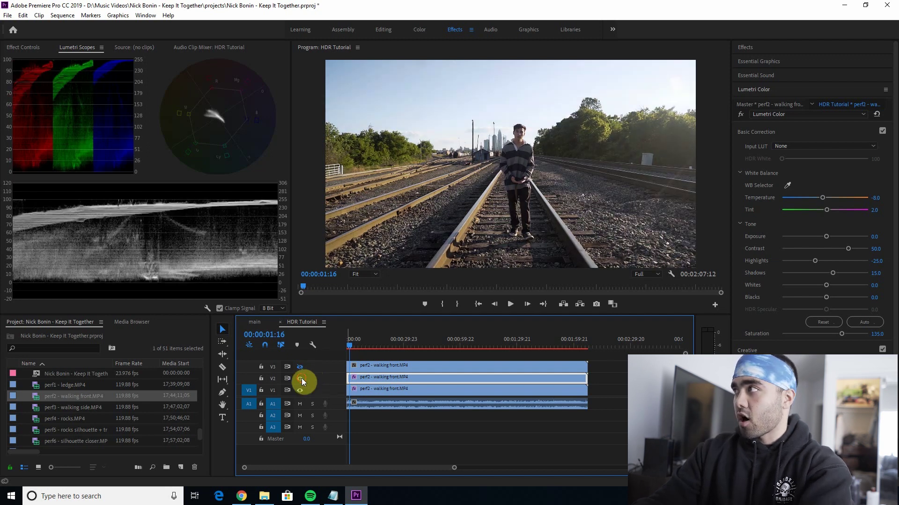
pyautogui.click(301, 378)
pyautogui.click(301, 378)
pyautogui.click(301, 378)
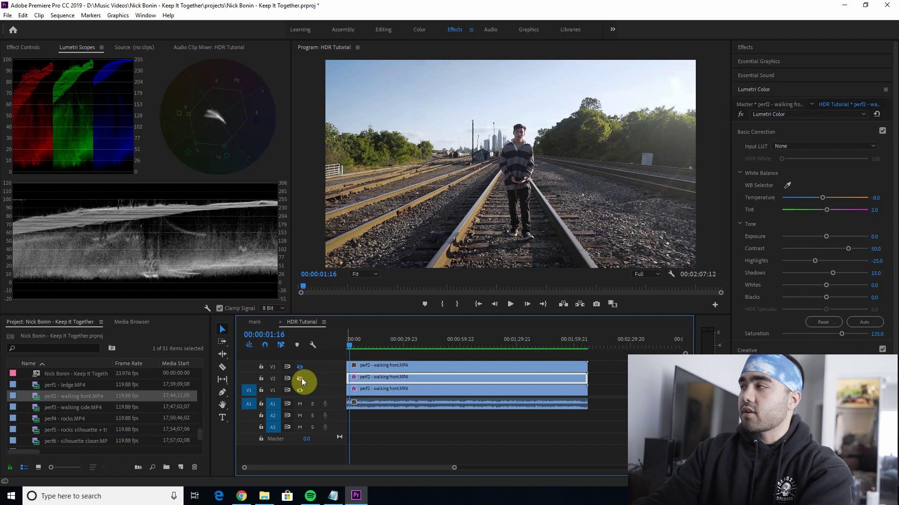
pyautogui.click(301, 378)
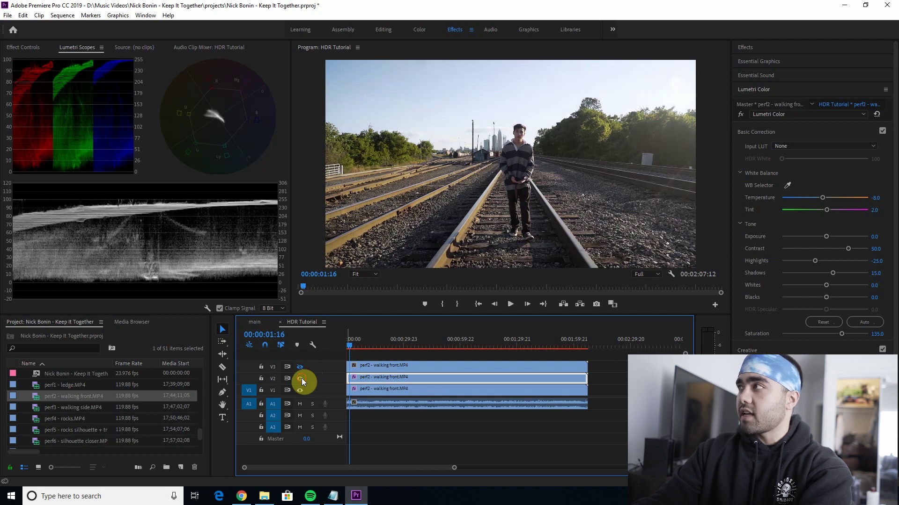
pyautogui.click(302, 378)
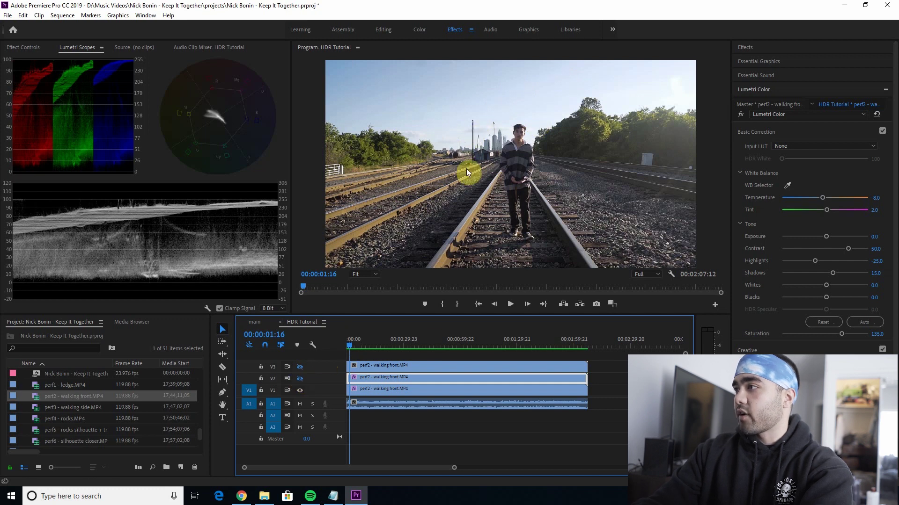
pyautogui.click(300, 379)
pyautogui.click(300, 379)
pyautogui.click(300, 378)
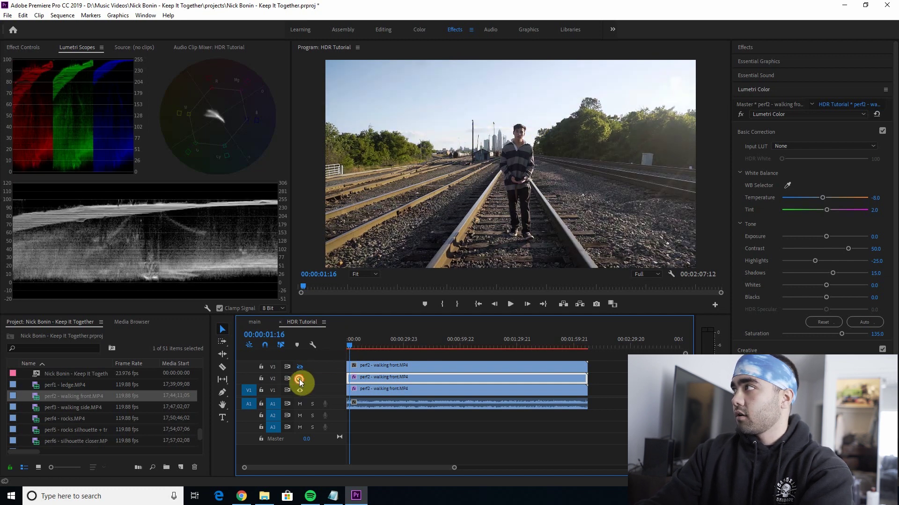
pyautogui.click(300, 379)
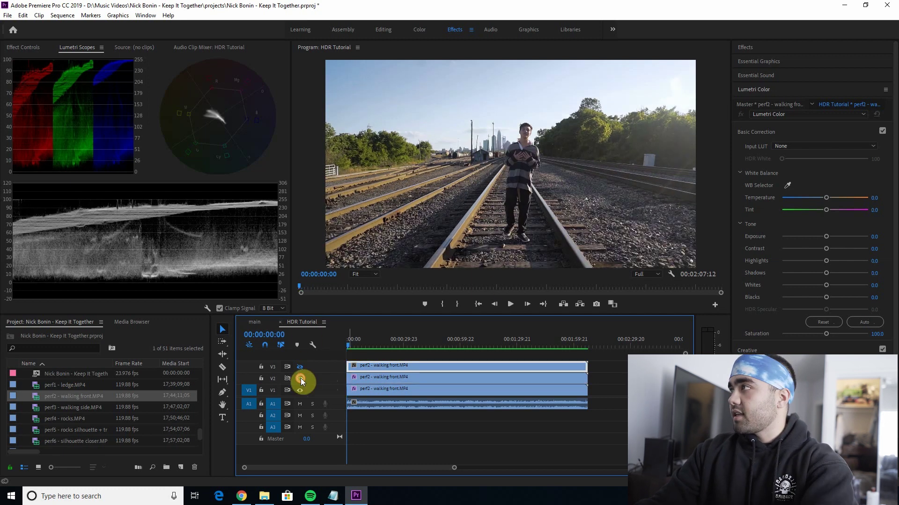
pyautogui.click(300, 379)
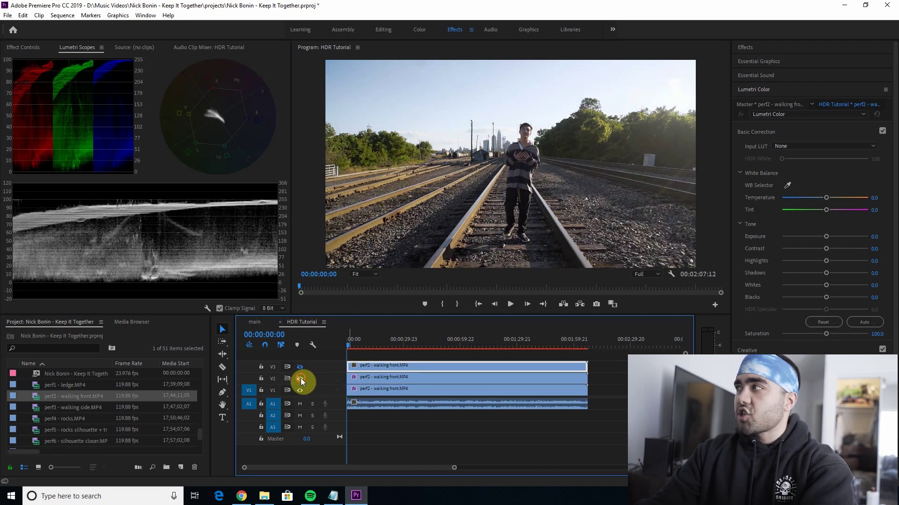
pyautogui.click(300, 378)
pyautogui.click(300, 378)
pyautogui.click(300, 378)
pyautogui.click(301, 378)
pyautogui.click(301, 378)
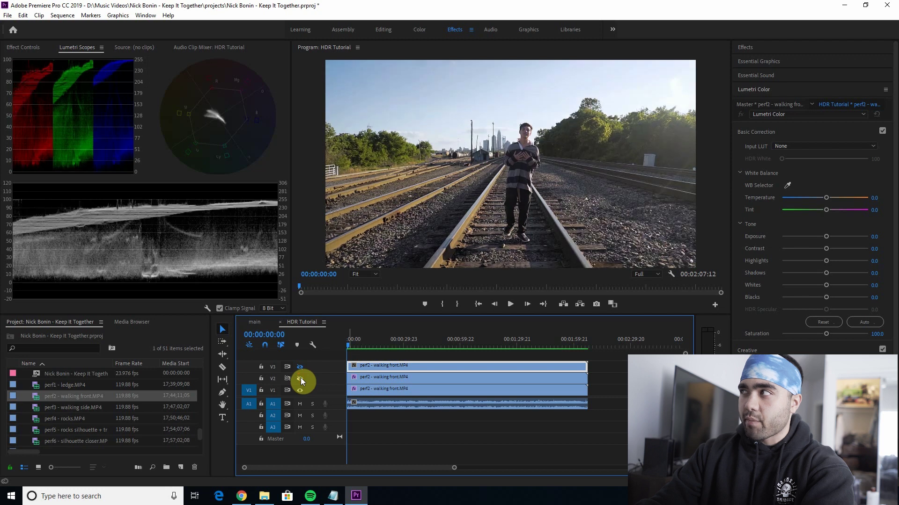
pyautogui.click(300, 378)
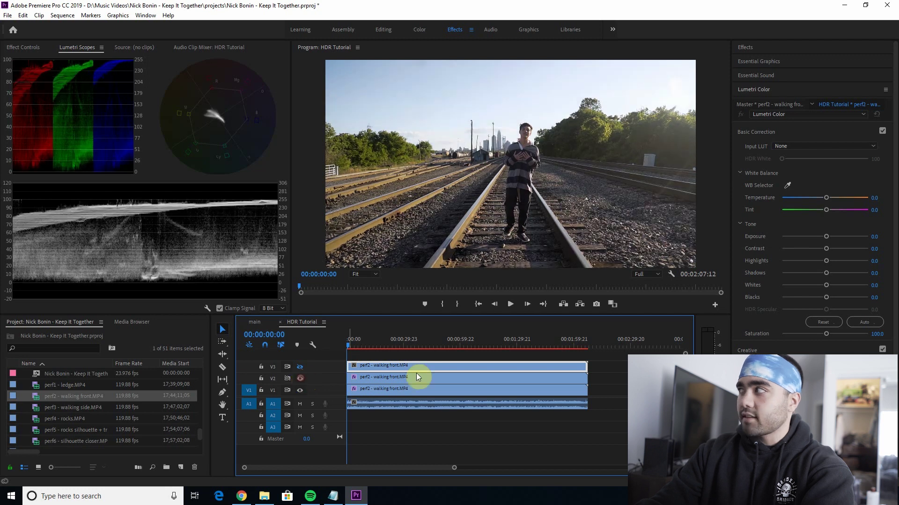
# Set the middle walking-front clip's Shadows to 25 and Contrast to 60.
pyautogui.click(390, 383)
pyautogui.click(873, 273)
pyautogui.write('25')
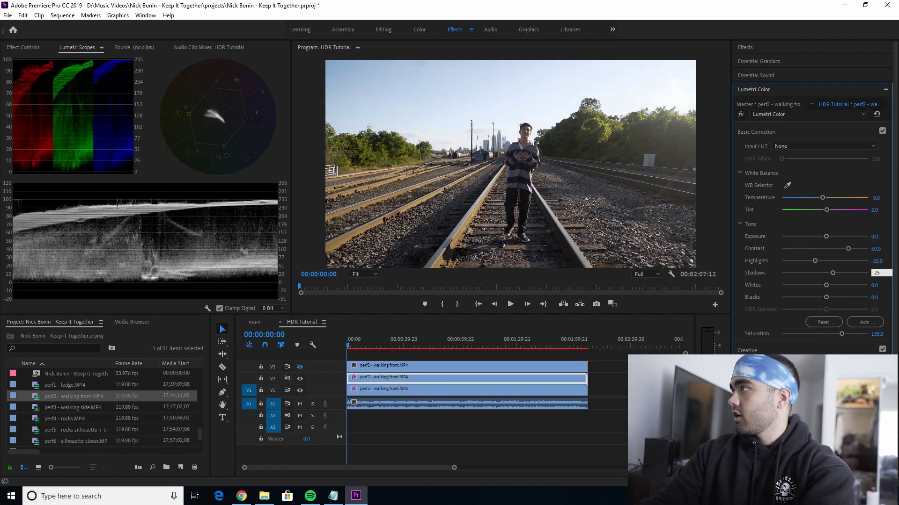
pyautogui.press('Return')
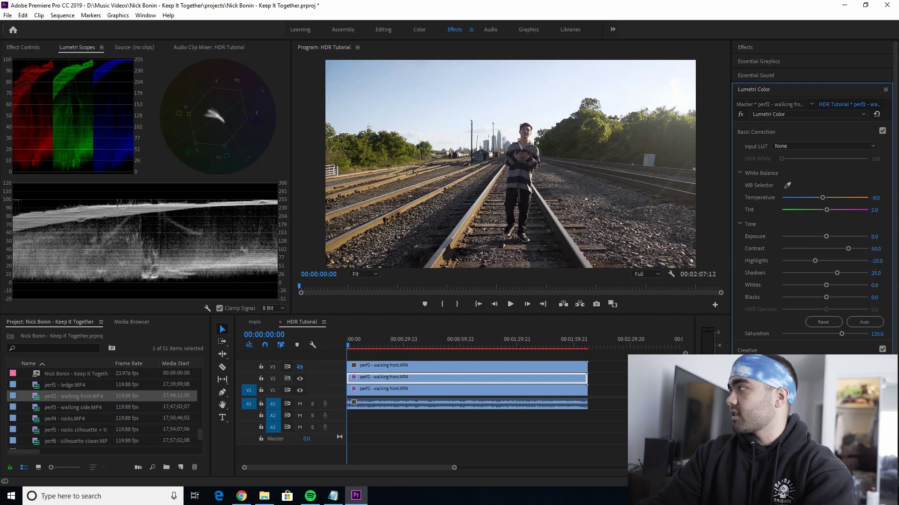
pyautogui.click(875, 249)
pyautogui.write('60')
pyautogui.press('Return')
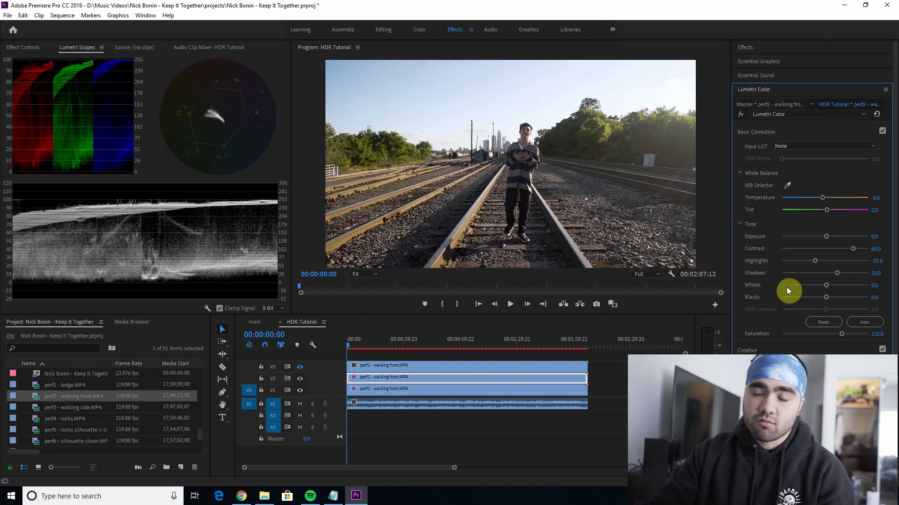
# Restore track visibility and play the footage to preview the new grade.
pyautogui.click(300, 378)
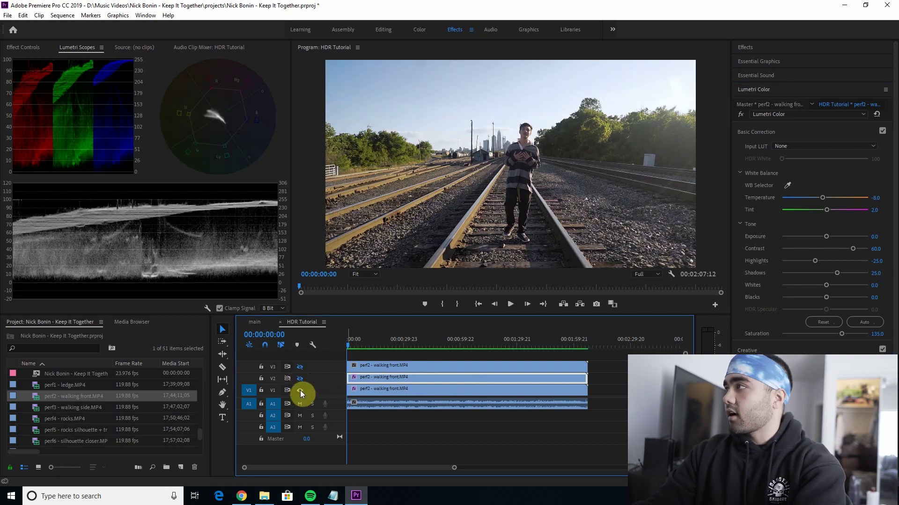
pyautogui.click(300, 390)
pyautogui.press('space')
pyautogui.press('space')
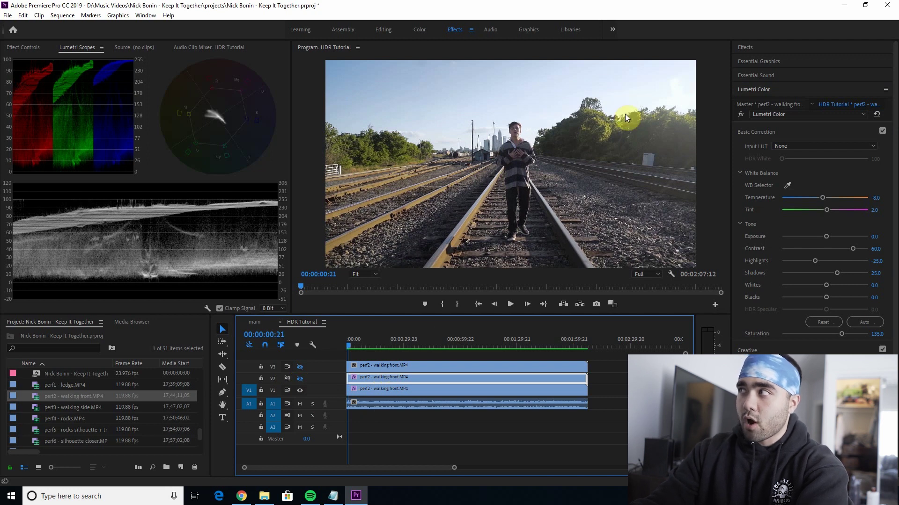
pyautogui.click(300, 367)
# Search Effects for 'luma', apply Luma Curve to the top walking-front clip, and view its Effect Controls.
pyautogui.click(350, 343)
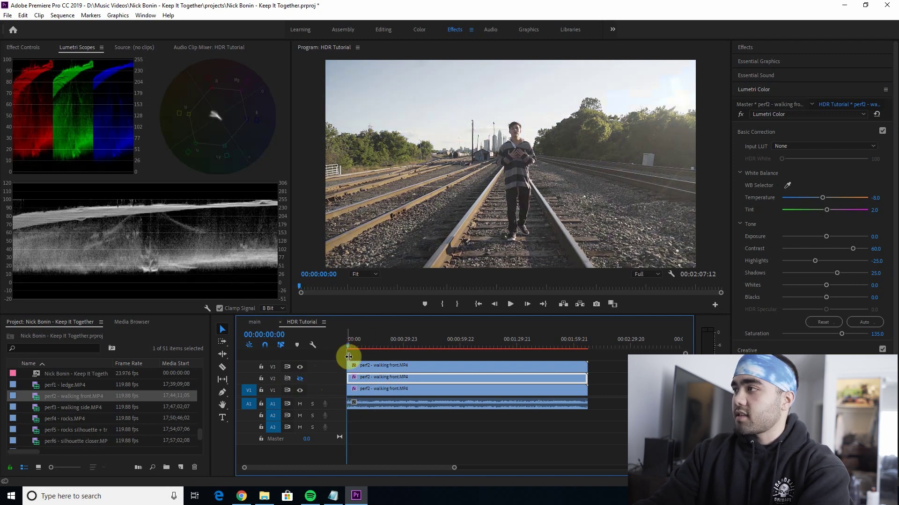
pyautogui.click(358, 369)
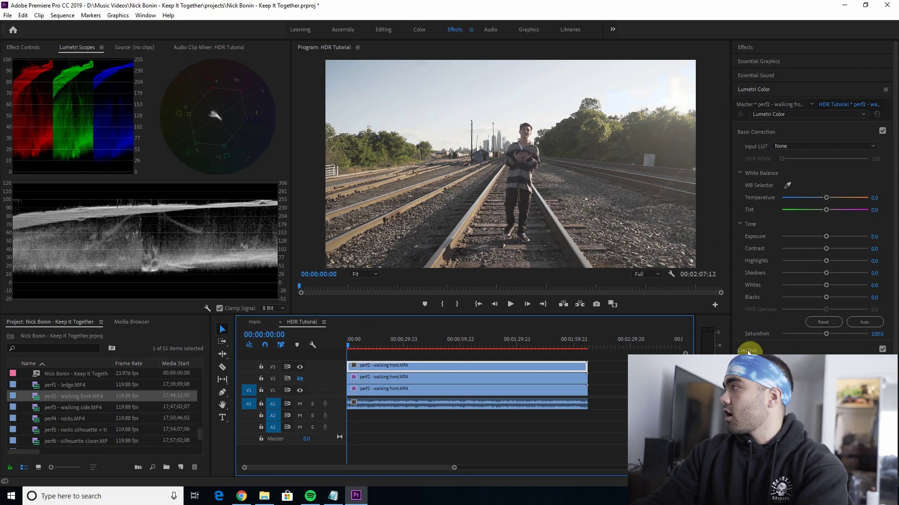
pyautogui.click(749, 49)
pyautogui.click(773, 58)
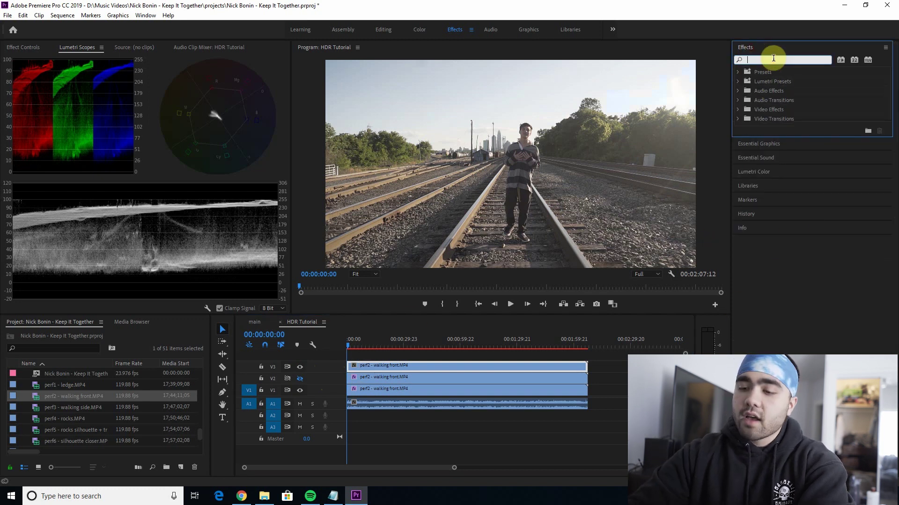
pyautogui.write('luma')
pyautogui.moveTo(780, 231); pyautogui.dragTo(363, 371)
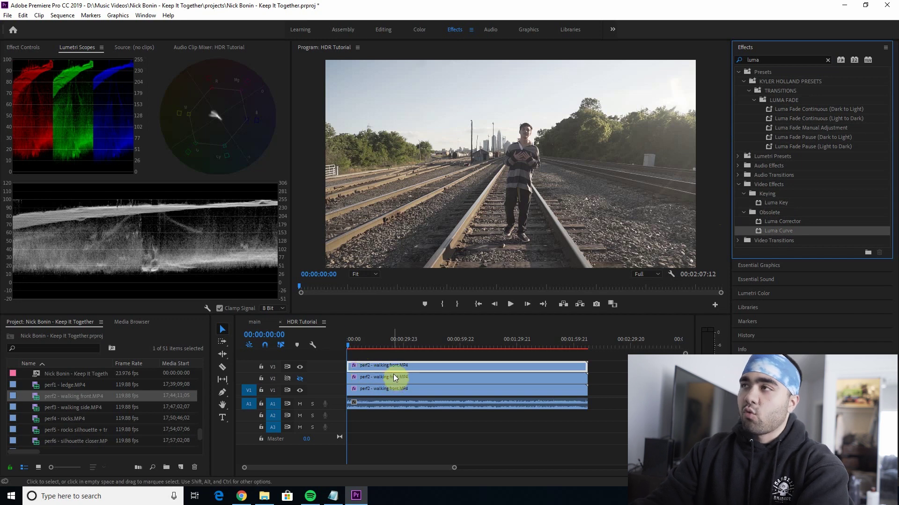
pyautogui.click(36, 47)
pyautogui.scroll(-2, 200, 207)
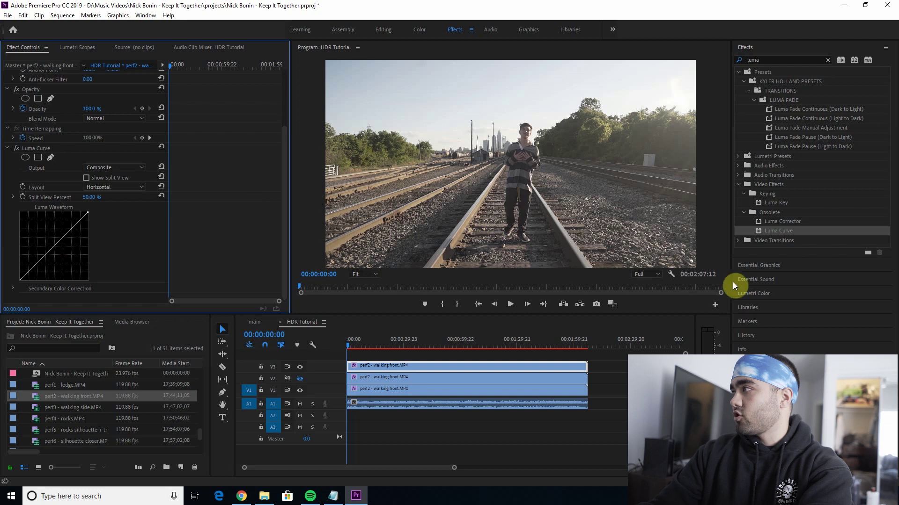
# Nudge the Lumetri RGB curve's lower and upper points, then disable RGB Curves to compare.
pyautogui.click(749, 294)
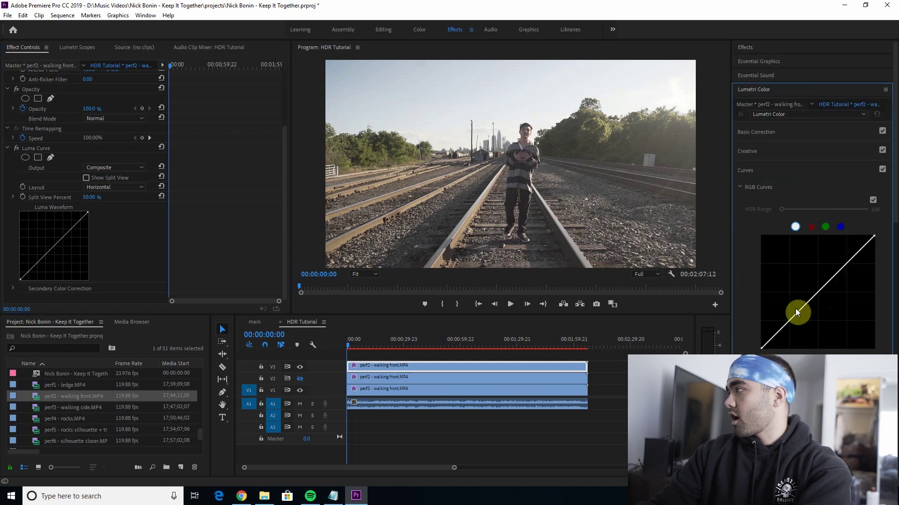
pyautogui.moveTo(790, 321); pyautogui.dragTo(792, 323)
pyautogui.moveTo(851, 268); pyautogui.dragTo(844, 261)
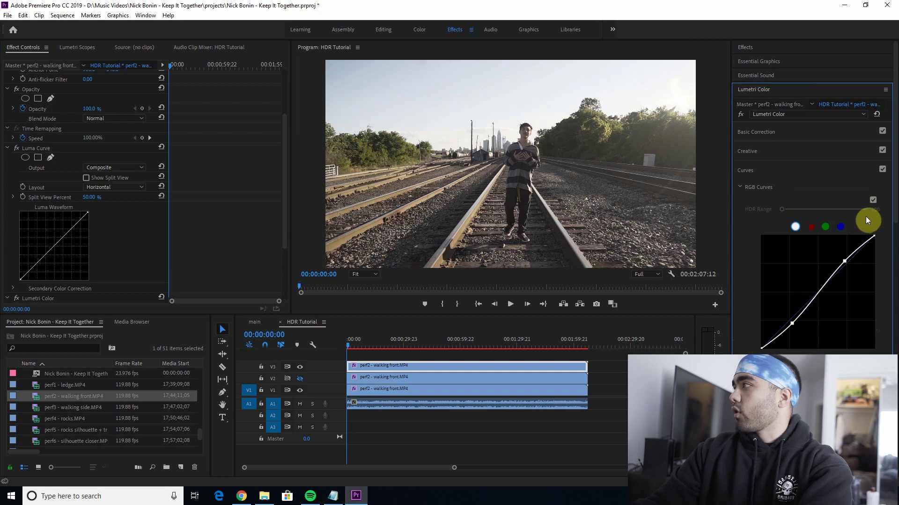
pyautogui.click(873, 200)
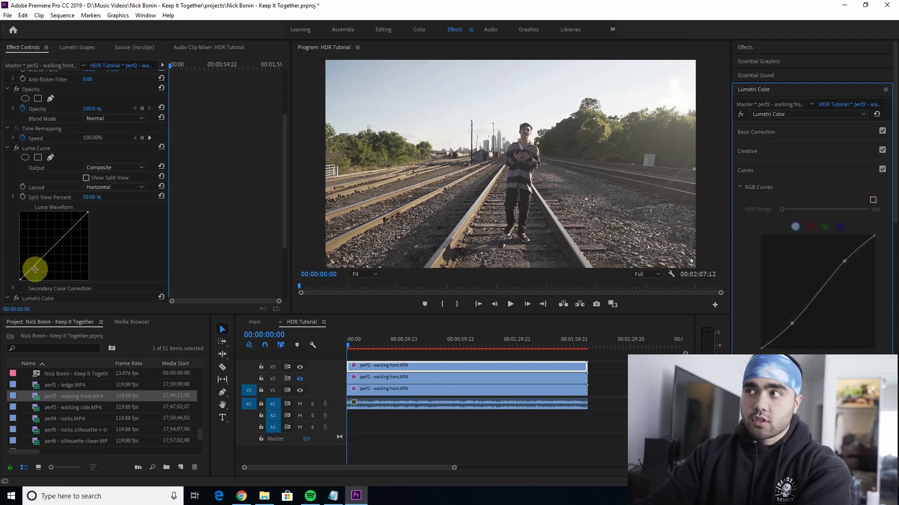
# Bend the Luma Curve into a gentle reverse S with two points, comparing it on and off.
pyautogui.moveTo(33, 269); pyautogui.dragTo(31, 265)
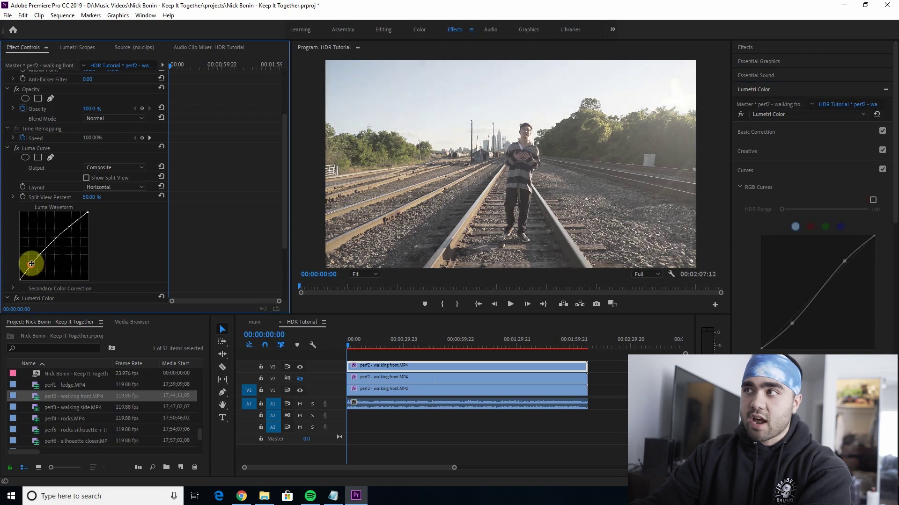
pyautogui.moveTo(72, 223); pyautogui.dragTo(74, 230)
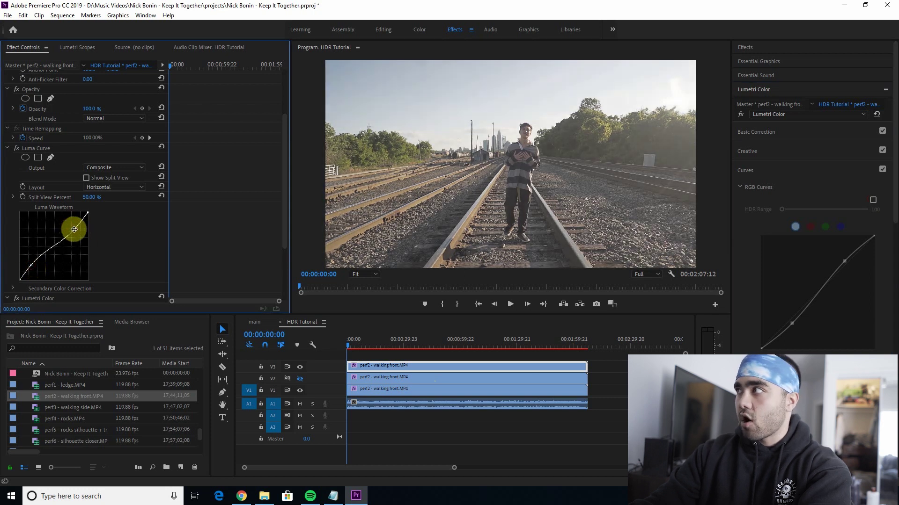
pyautogui.click(16, 149)
pyautogui.click(16, 149)
pyautogui.click(16, 149)
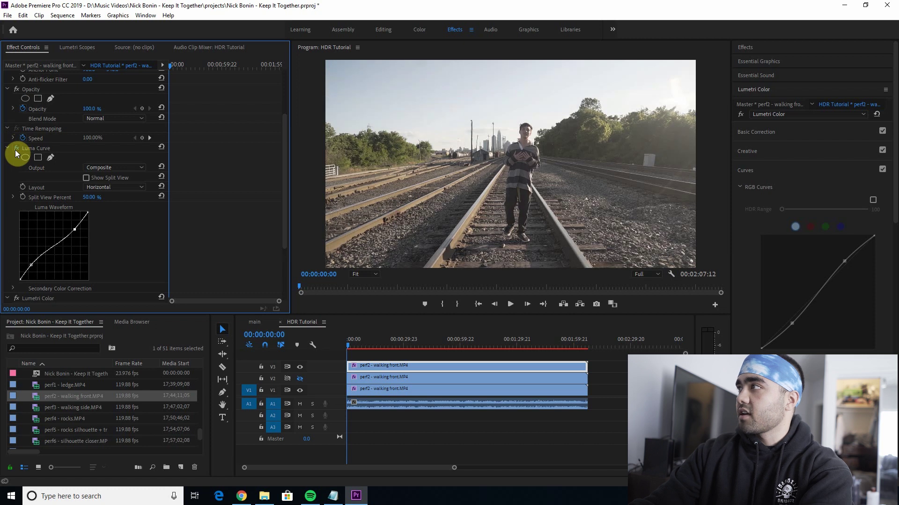
pyautogui.click(16, 149)
pyautogui.click(16, 149)
pyautogui.click(17, 149)
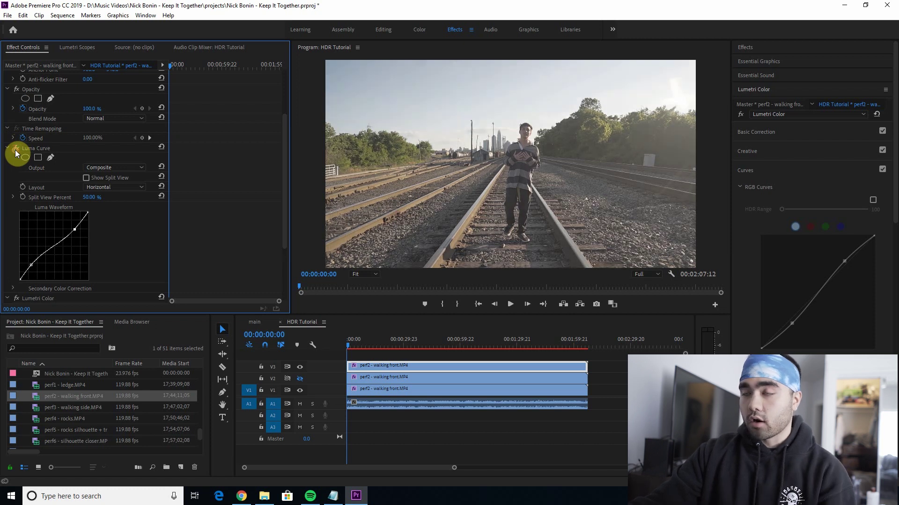
pyautogui.click(17, 149)
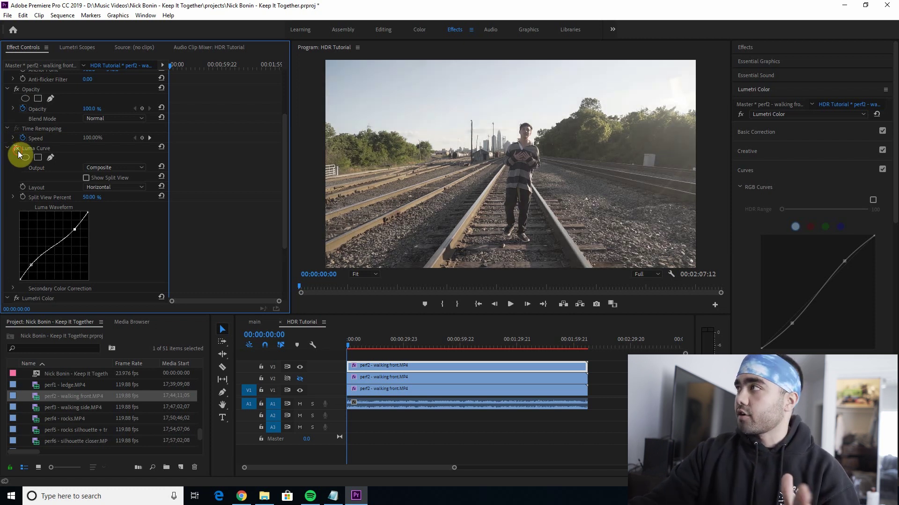
pyautogui.click(17, 149)
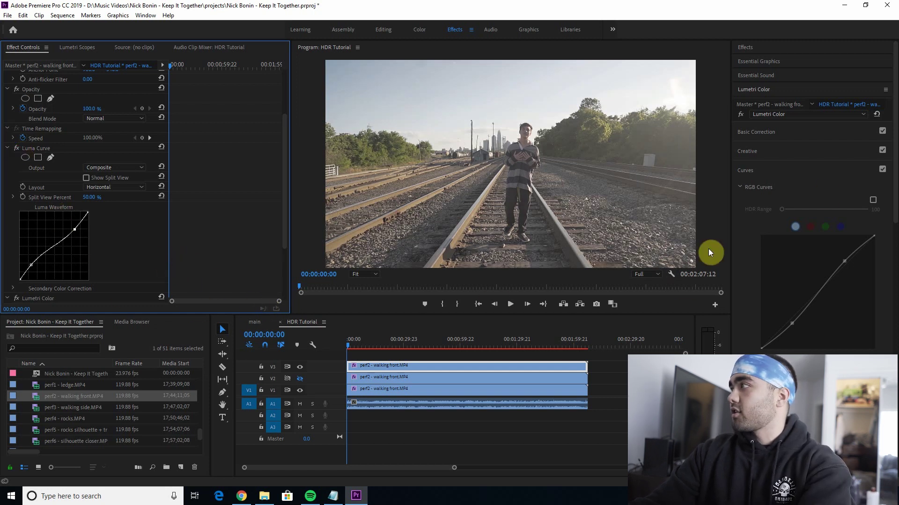
pyautogui.click(764, 170)
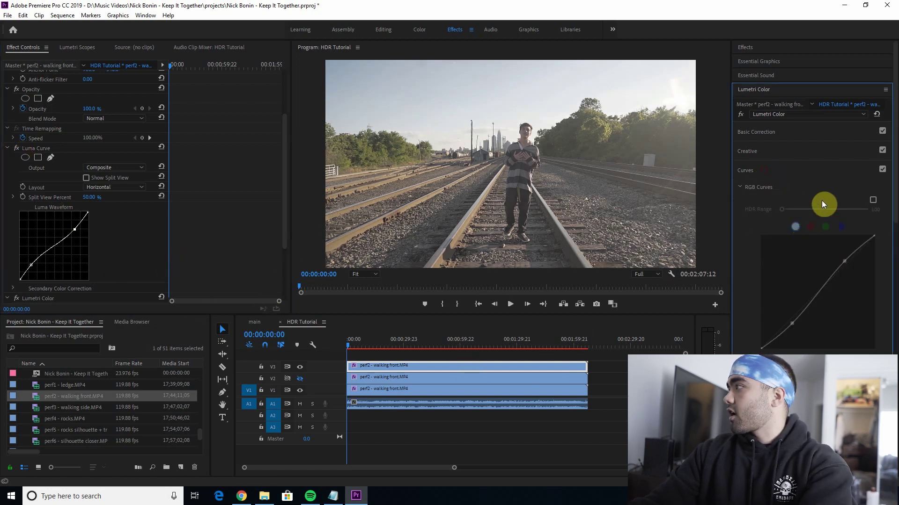
# Enable RGB Curves and shape an S-curve with deeper shadows and a slightly lowered upper point.
pyautogui.click(874, 200)
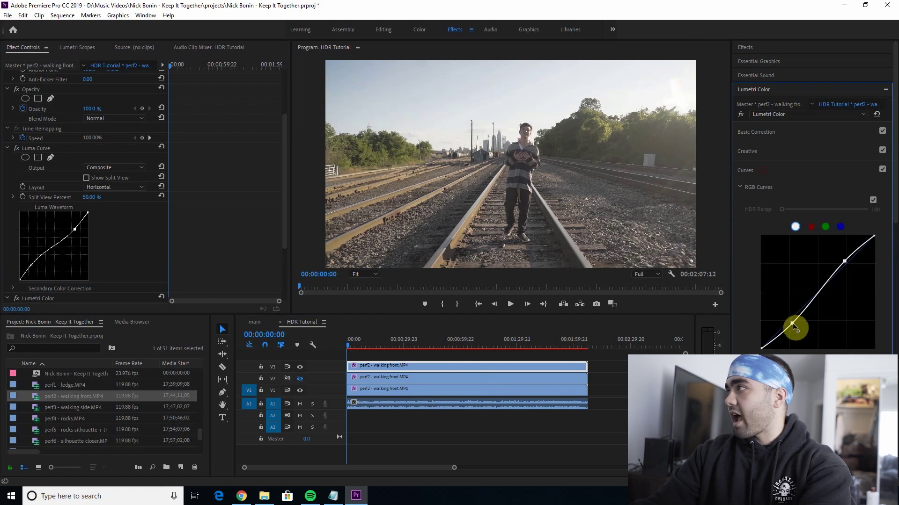
pyautogui.moveTo(792, 323); pyautogui.dragTo(795, 326)
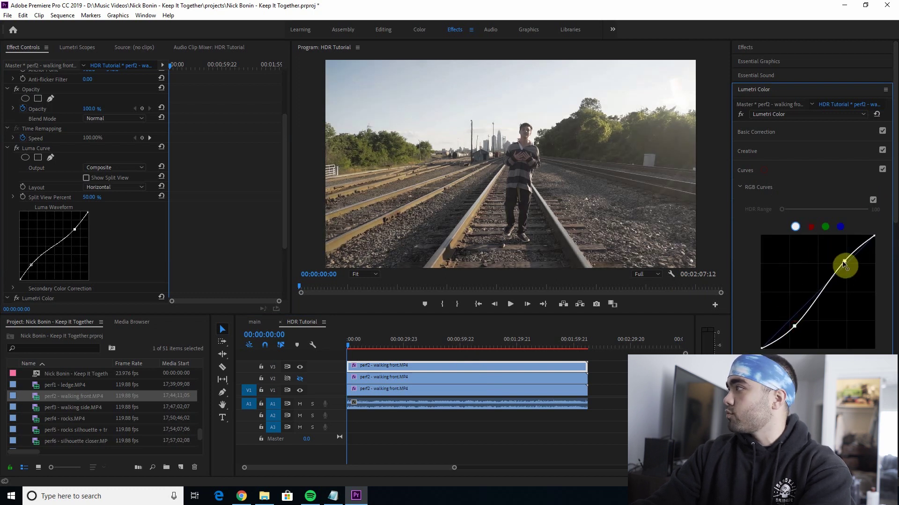
pyautogui.moveTo(841, 256); pyautogui.dragTo(843, 262)
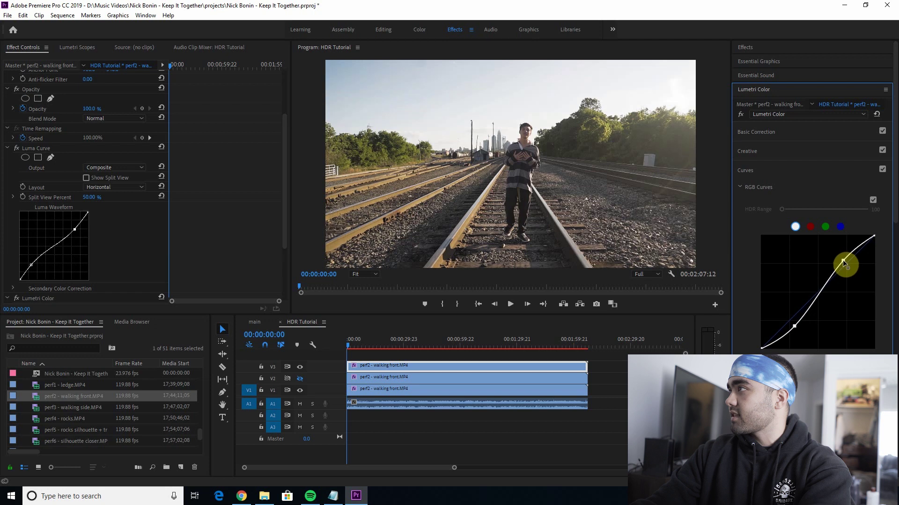
# Set Saturation in Basic Correction to 130.
pyautogui.click(792, 136)
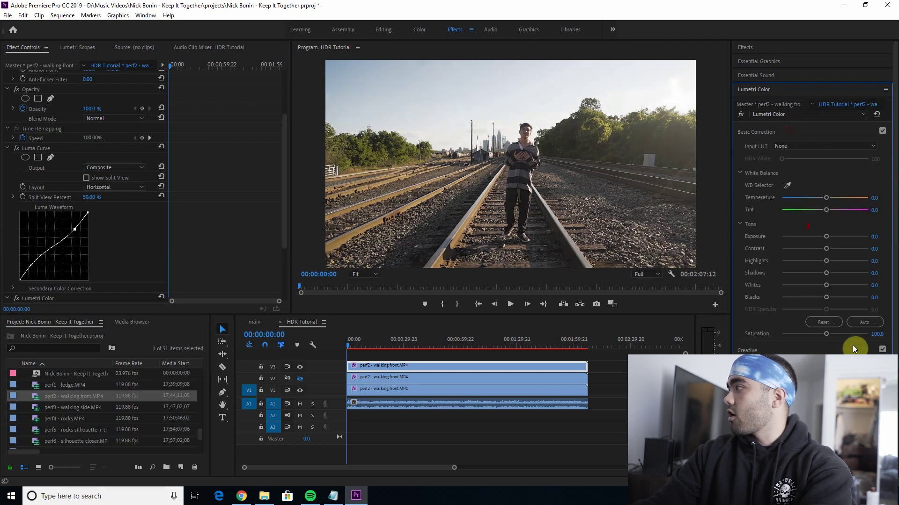
pyautogui.click(876, 334)
pyautogui.write('135')
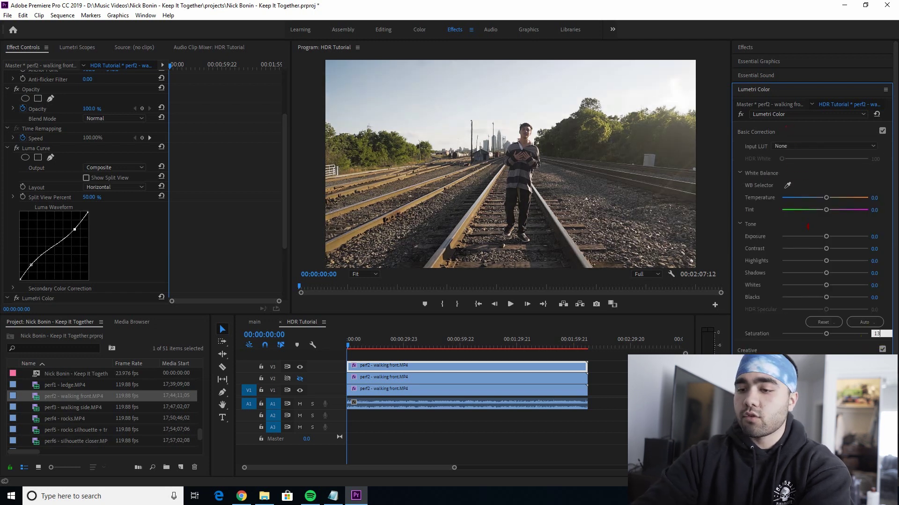
pyautogui.press('Return')
pyautogui.click(877, 333)
pyautogui.write('130')
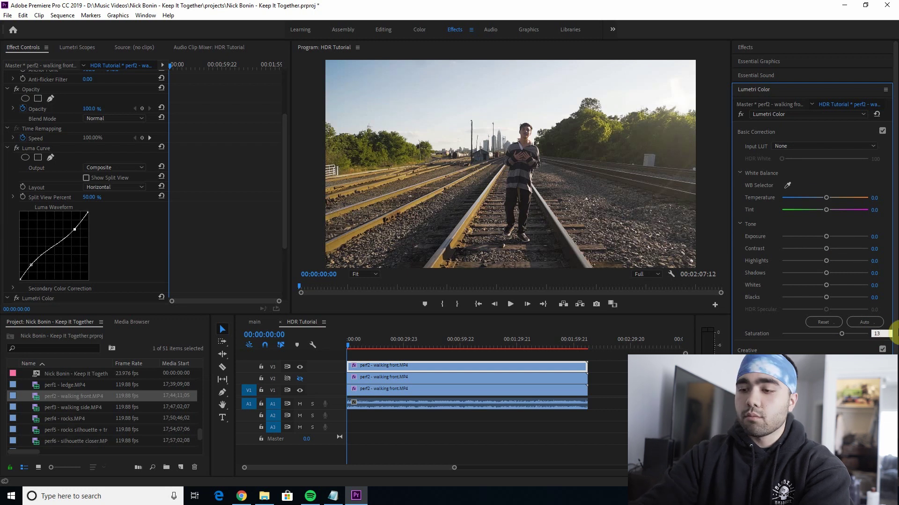
pyautogui.press('Return')
# Cool the Temperature to about -15, begin editing Contrast, and hide the top track.
pyautogui.moveTo(874, 198); pyautogui.dragTo(882, 198)
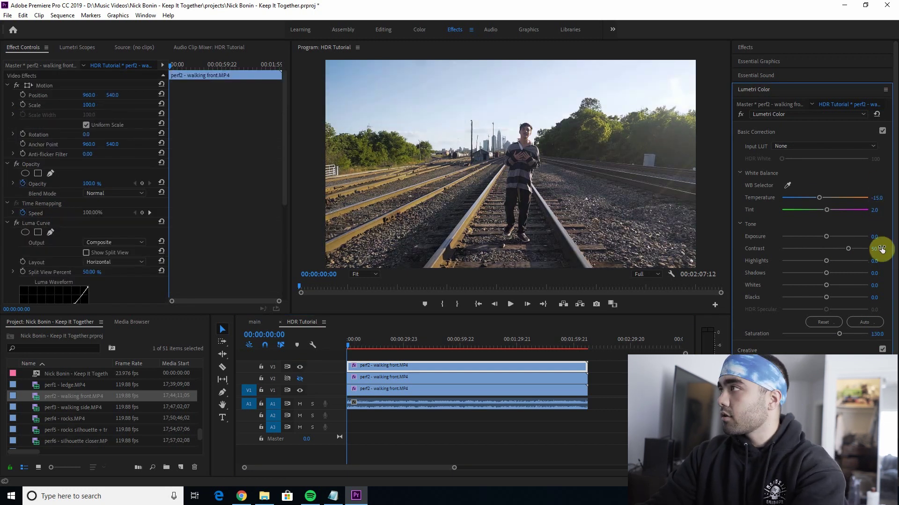
pyautogui.click(876, 248)
pyautogui.click(300, 367)
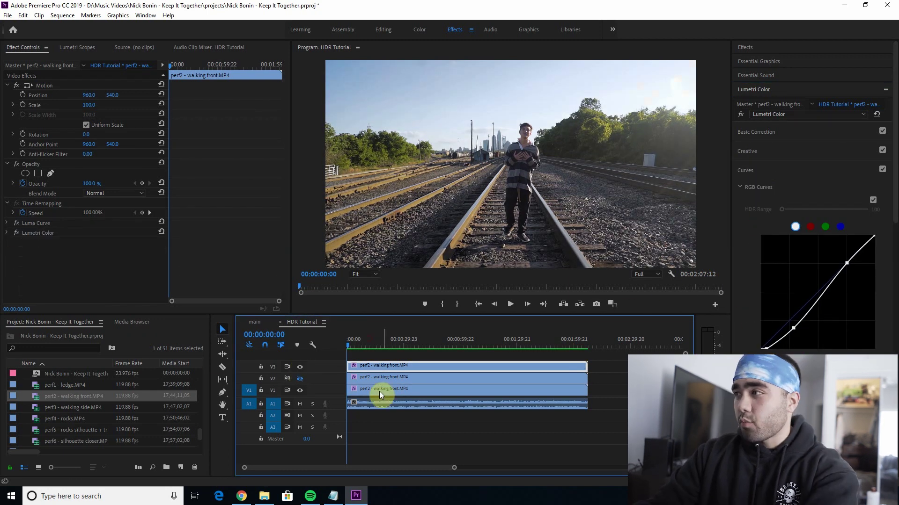
pyautogui.click(300, 366)
pyautogui.click(301, 380)
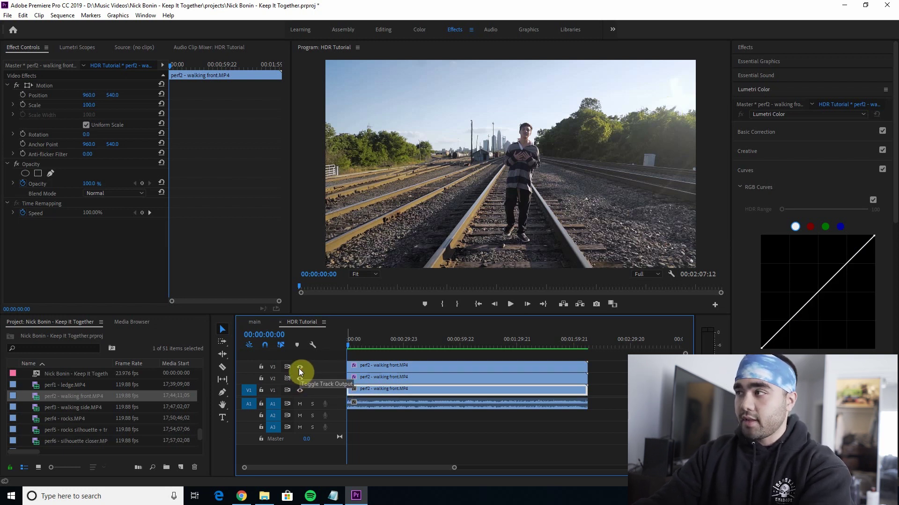
pyautogui.click(300, 367)
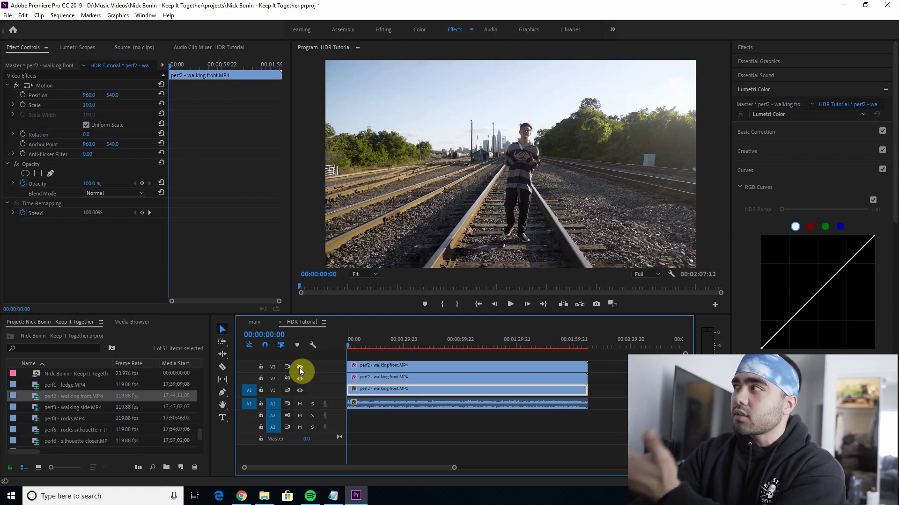
pyautogui.click(300, 367)
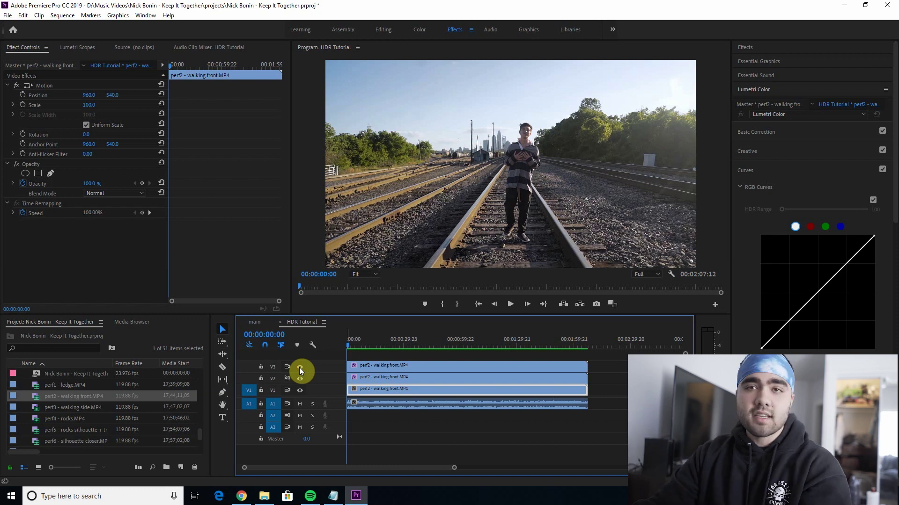
pyautogui.click(299, 367)
pyautogui.click(300, 366)
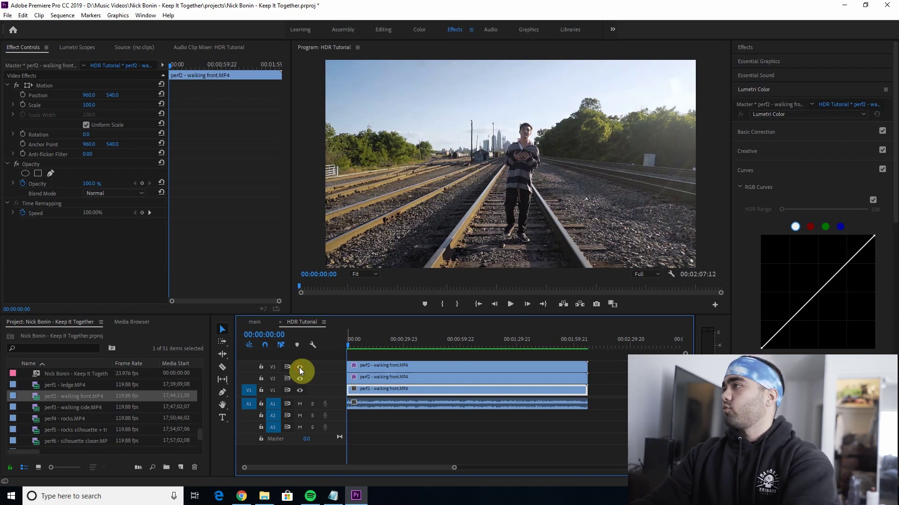
pyautogui.click(403, 365)
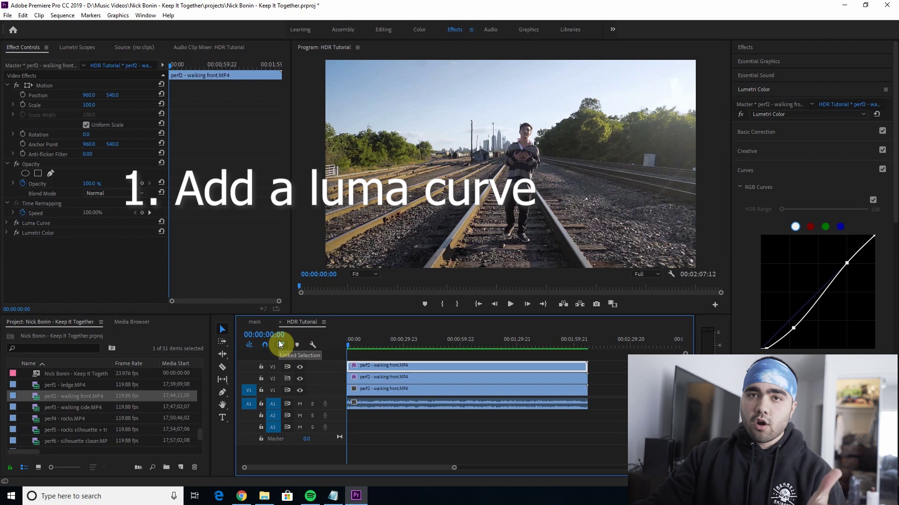
# Expand the Luma Curve effect to show Composite output and Split View Percent 50.00%.
pyautogui.click(6, 224)
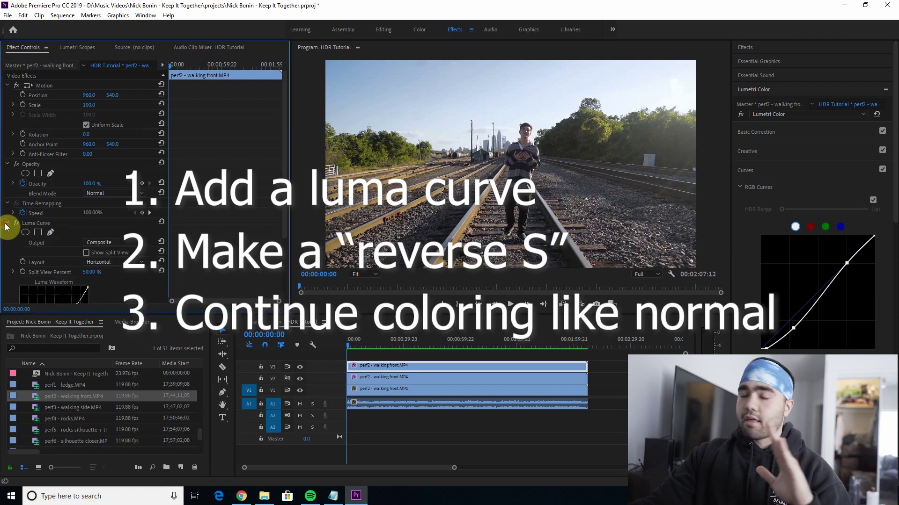